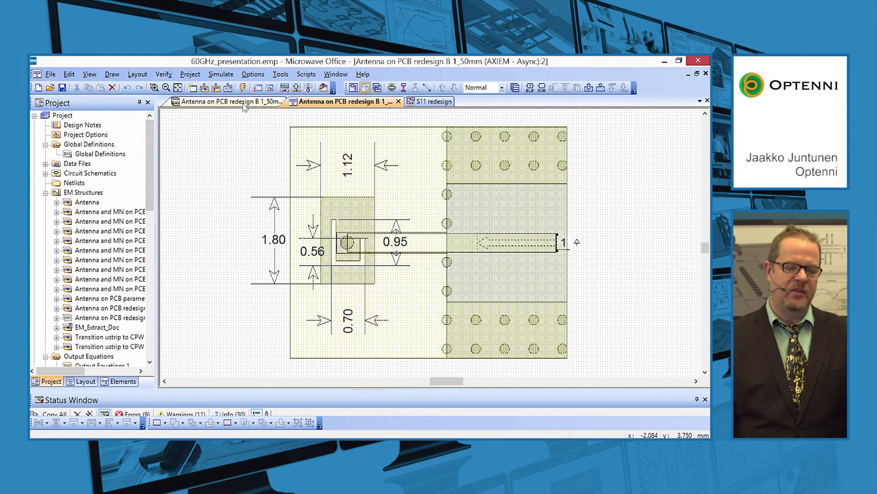
- Add an NPORTF output file for Antenna on PCB redesign B 1_50mm and run the simulation to write it
click(434, 101)
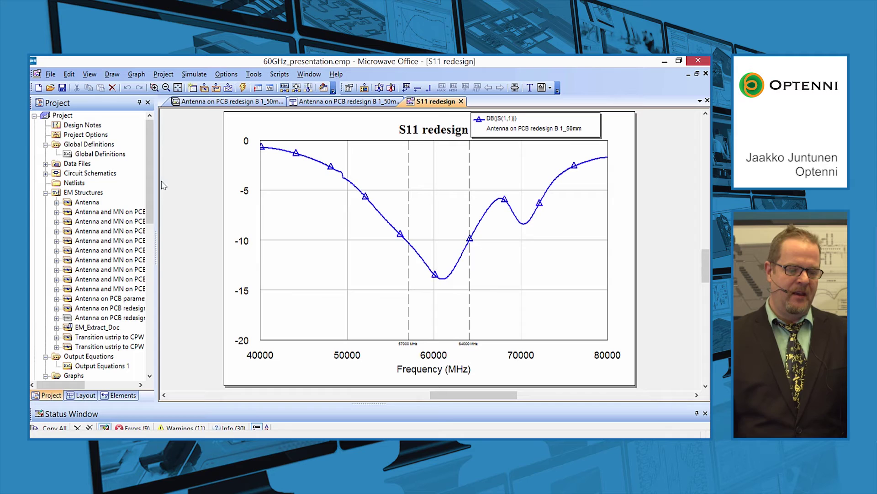
drag(148, 211, 151, 396)
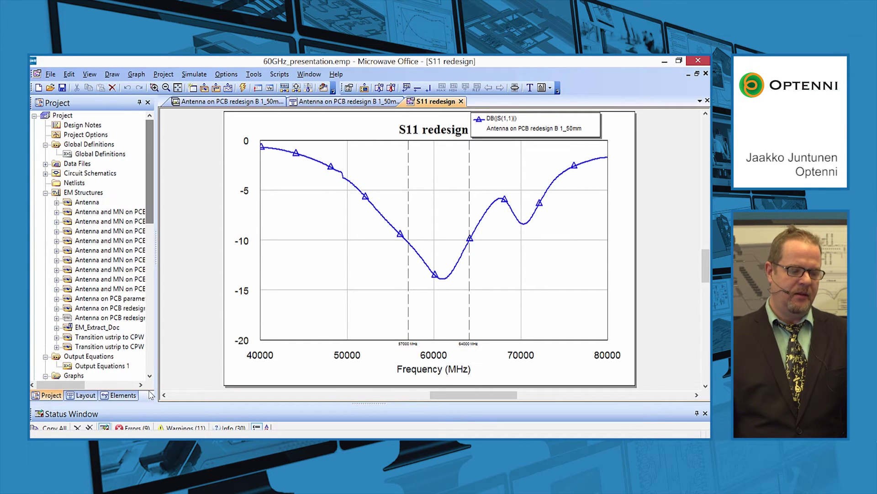
drag(151, 220, 140, 391)
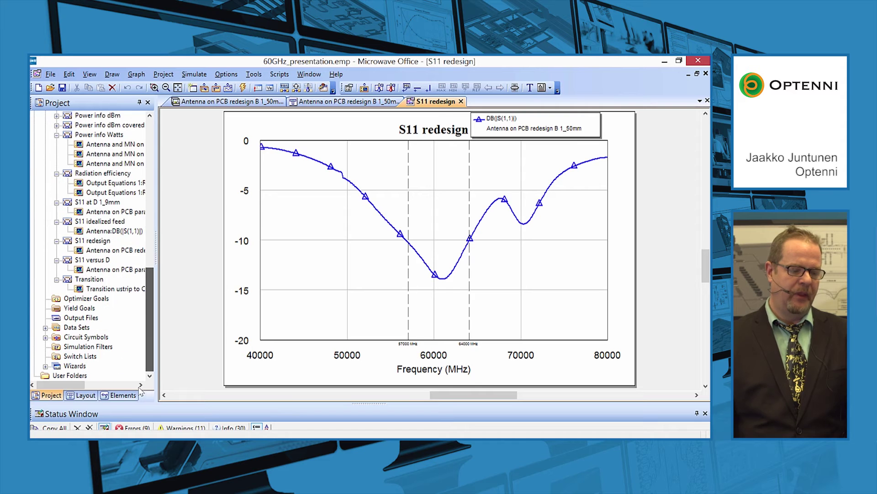
right_click(67, 317)
click(117, 322)
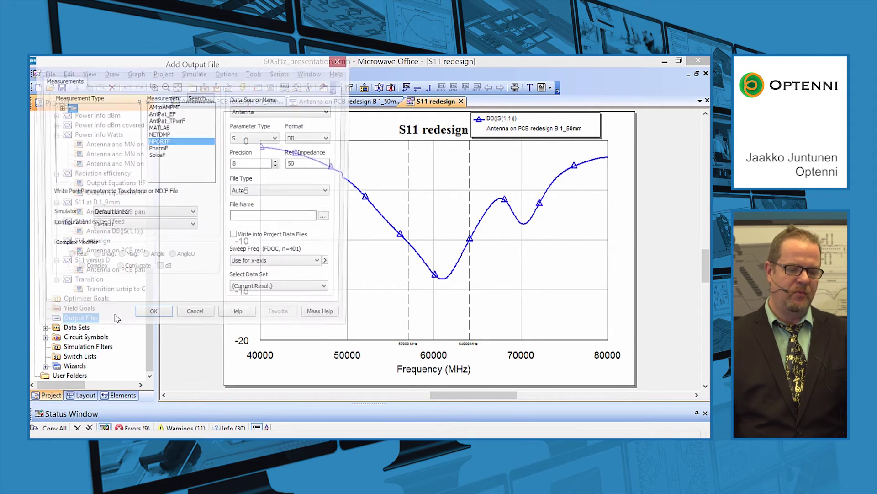
click(283, 111)
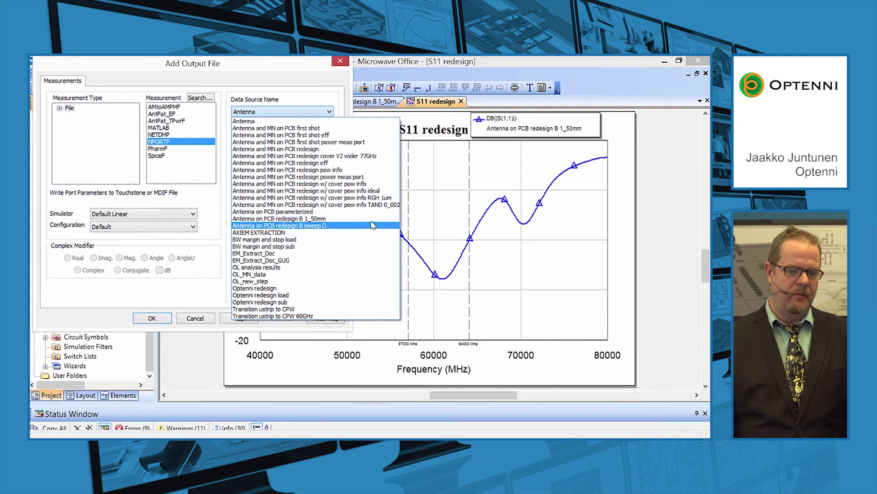
click(371, 218)
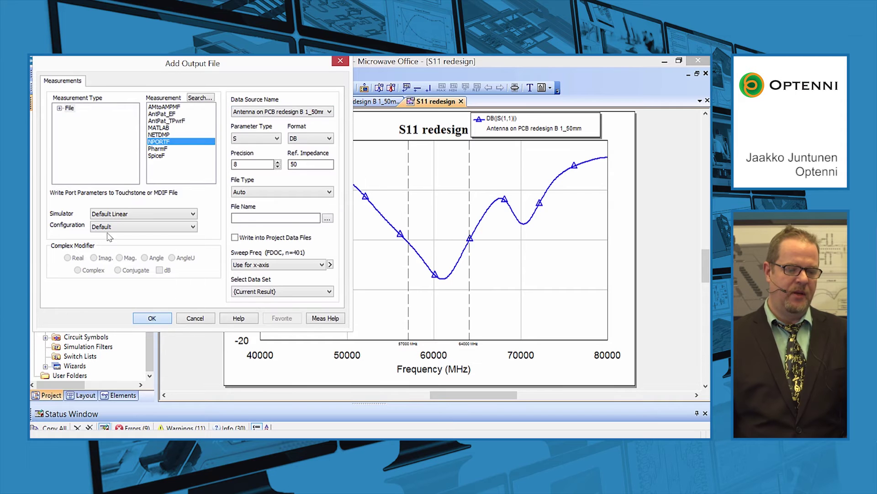
click(151, 319)
click(242, 87)
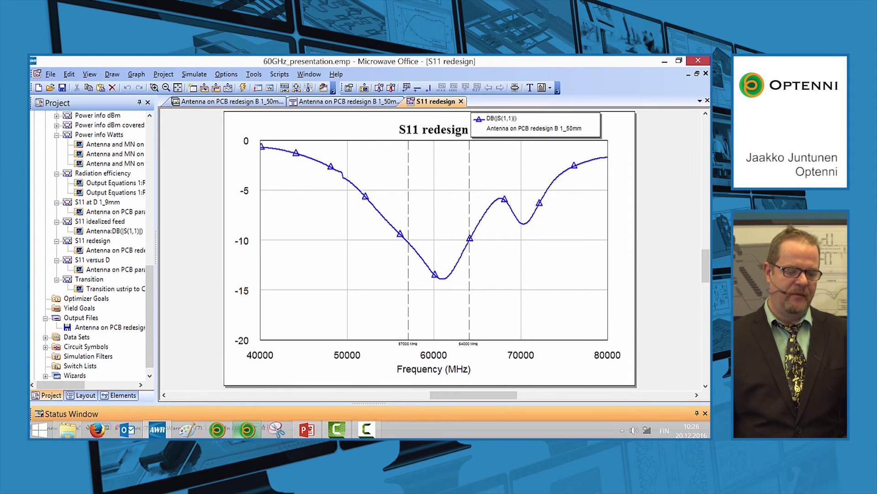
click(247, 430)
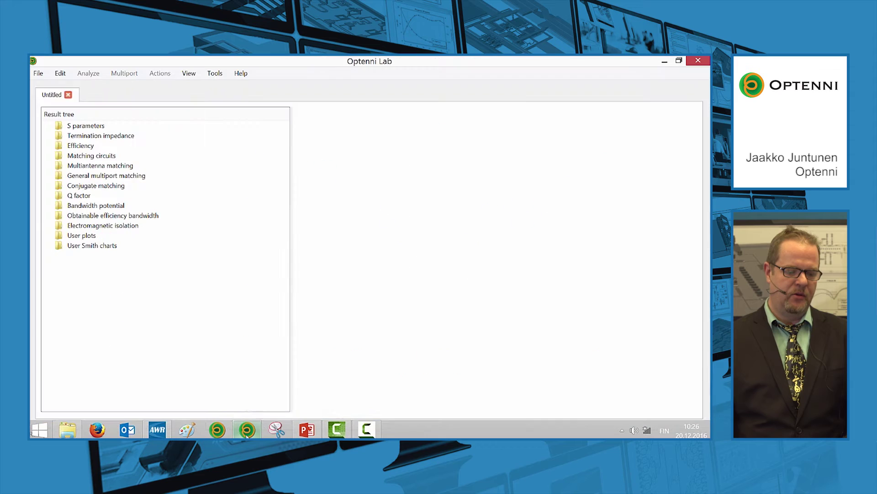
- Read the impedance file Antenna on PCB redesign B 1_50mm.s1p and widen the S11 plot
click(39, 73)
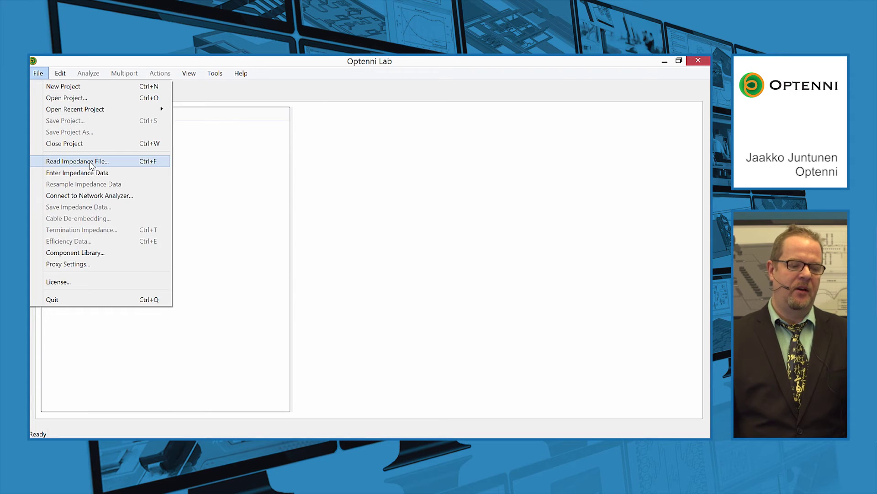
click(91, 163)
click(180, 180)
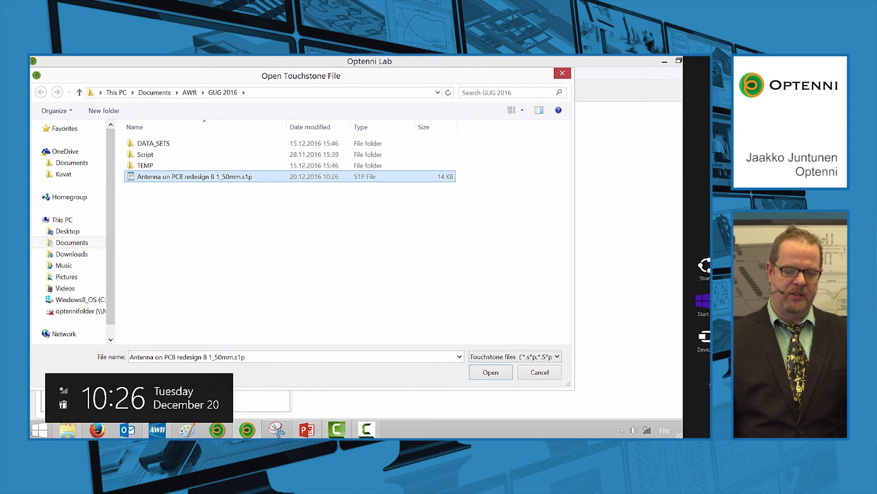
click(506, 373)
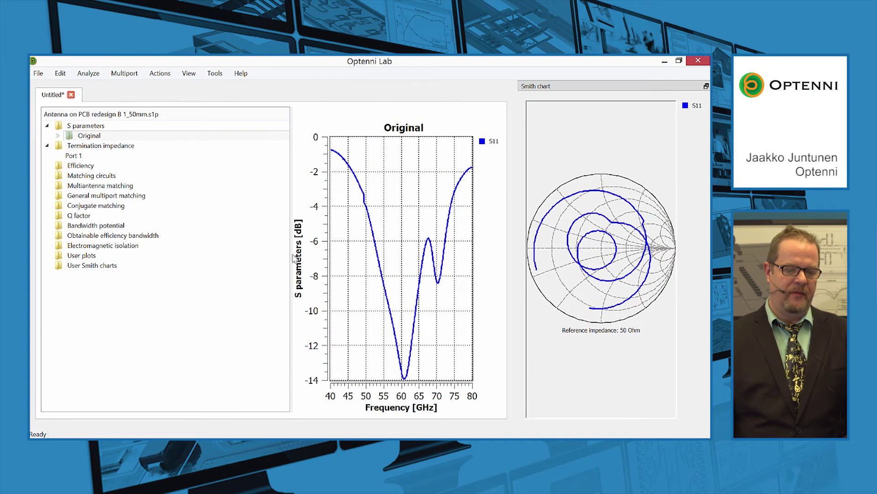
drag(291, 256, 168, 213)
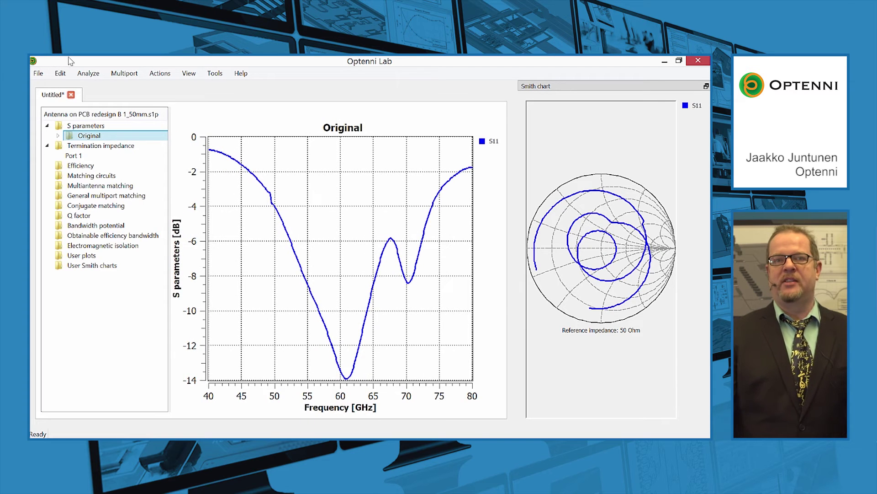
- Run a Bandwidth Potential analysis with Optimize symmetric bandwidth selected
click(89, 73)
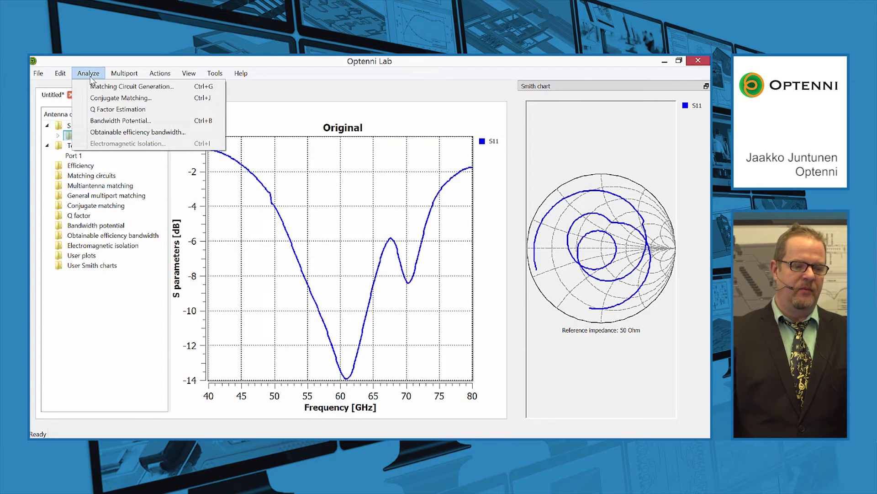
click(109, 122)
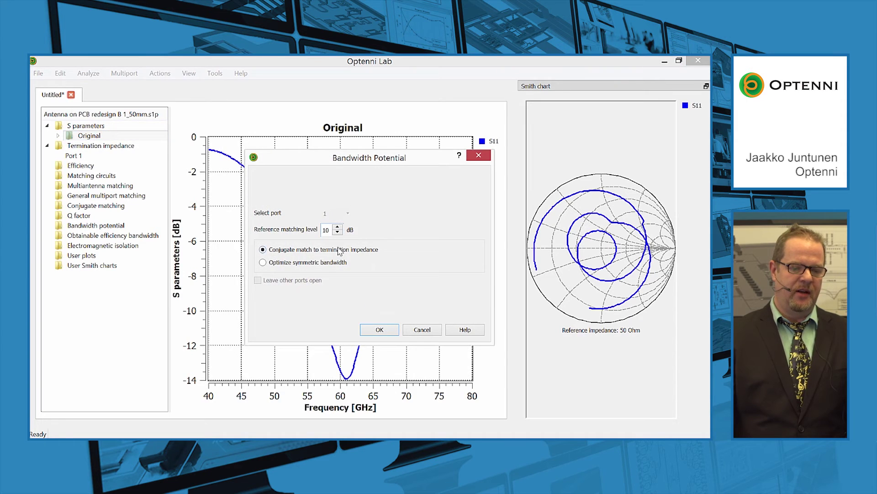
click(263, 262)
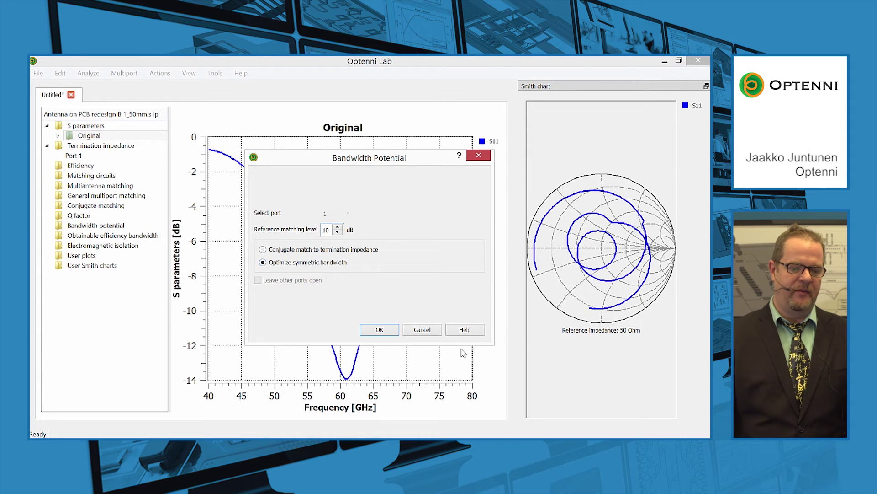
click(387, 331)
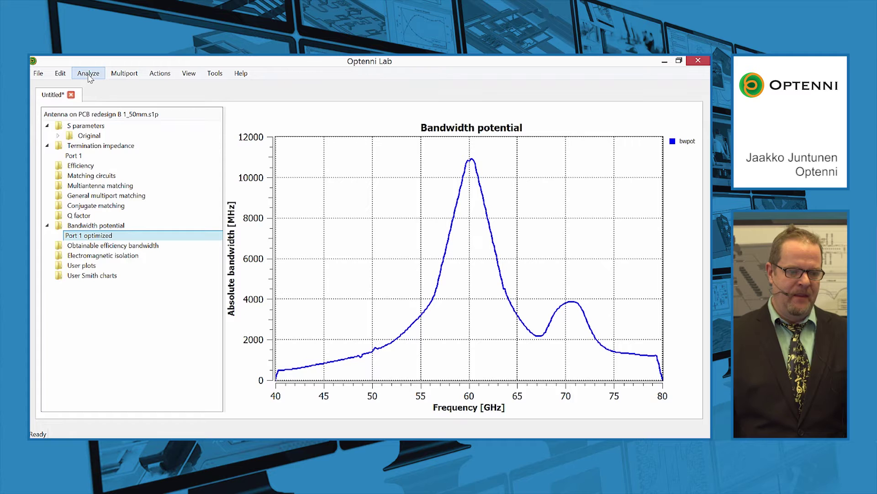
- Start matching circuit generation and add a 56–65 GHz pass band
click(96, 77)
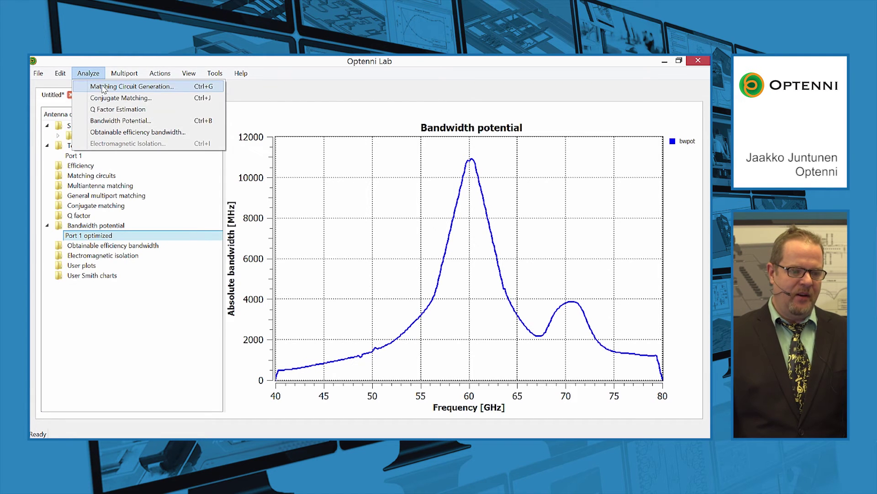
click(105, 87)
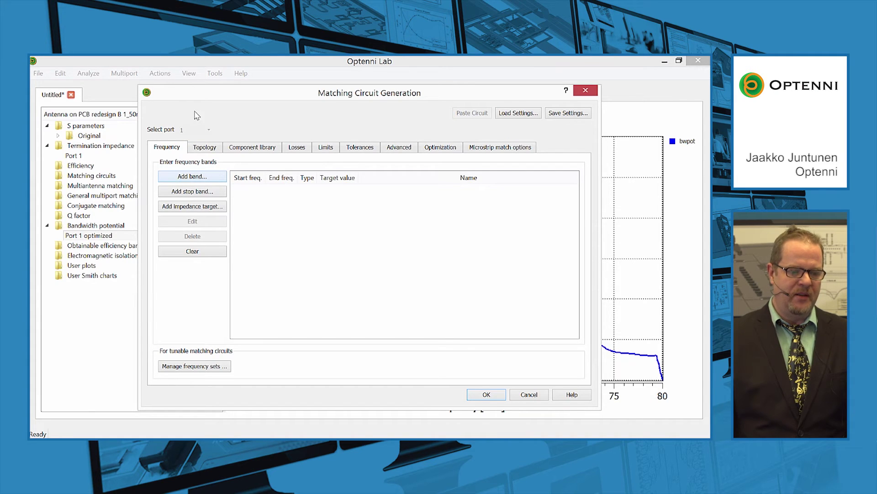
drag(199, 96, 194, 73)
click(191, 153)
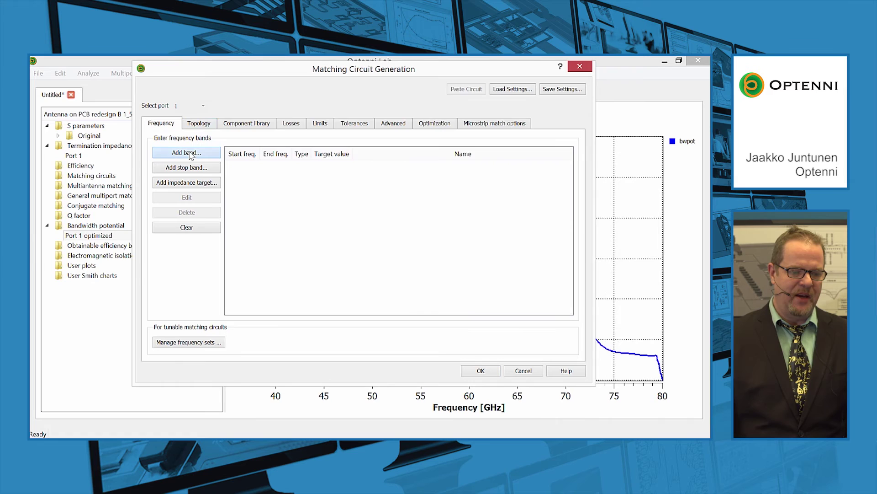
click(412, 206)
click(409, 228)
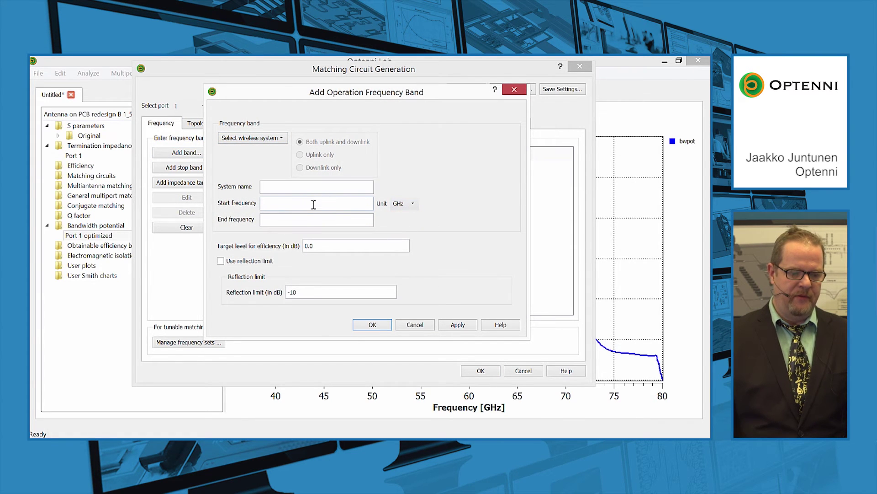
text(56)
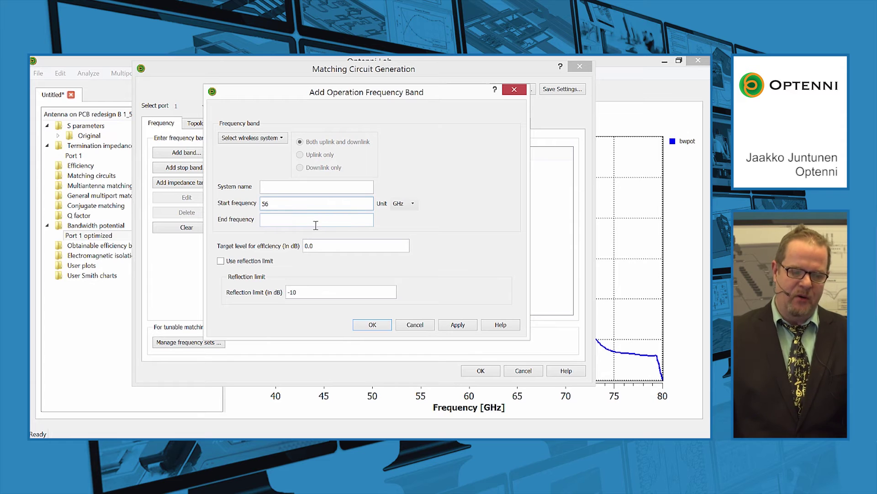
click(316, 225)
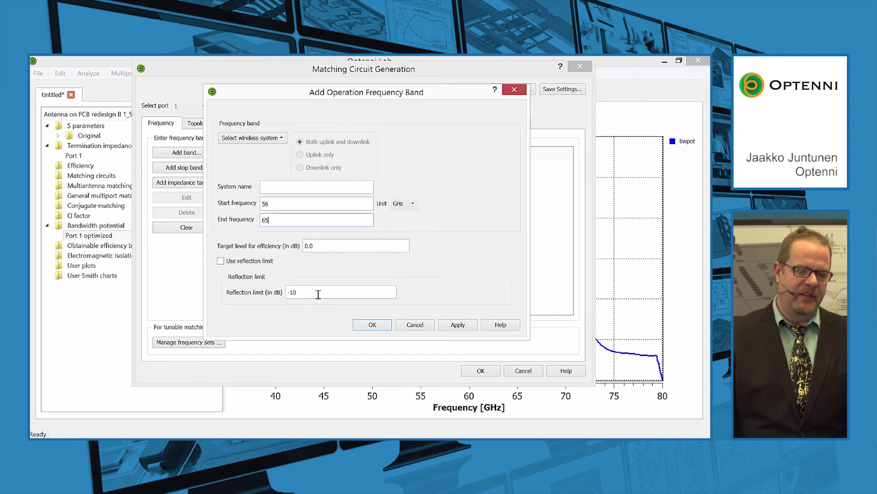
click(372, 325)
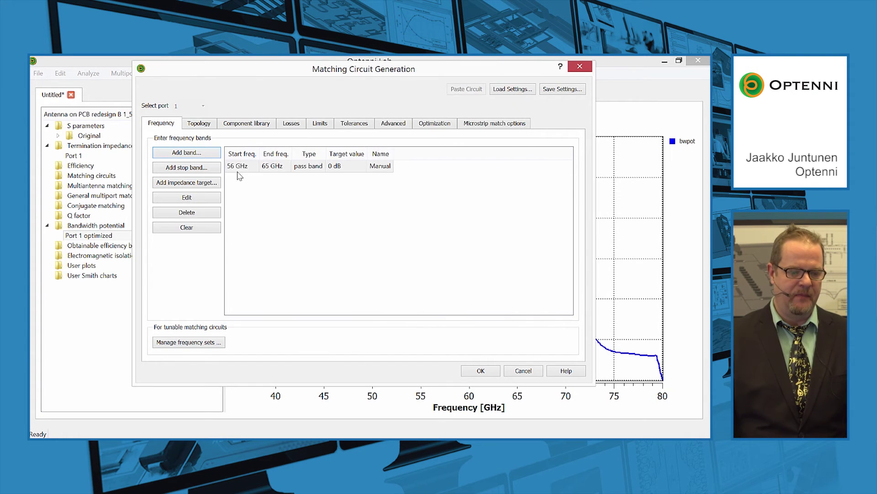
- Add a 76–78 GHz stop band with a −10 dB target
click(202, 168)
click(290, 204)
text(76)
click(399, 203)
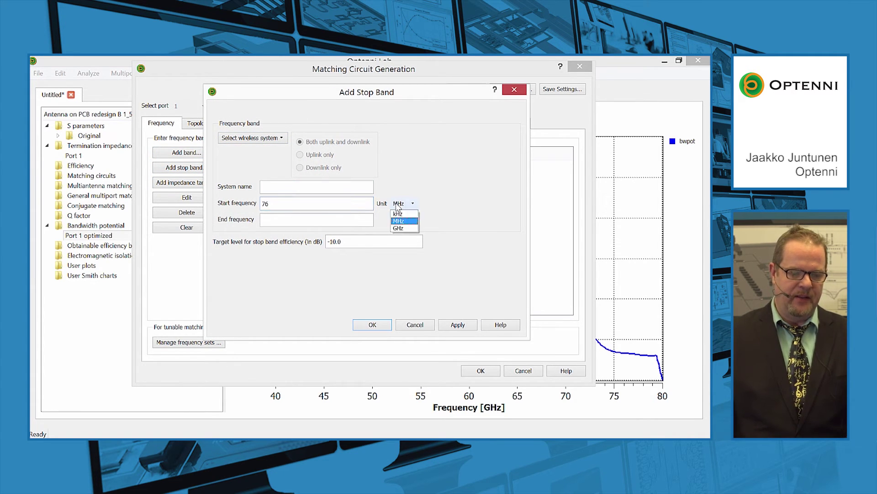
click(398, 228)
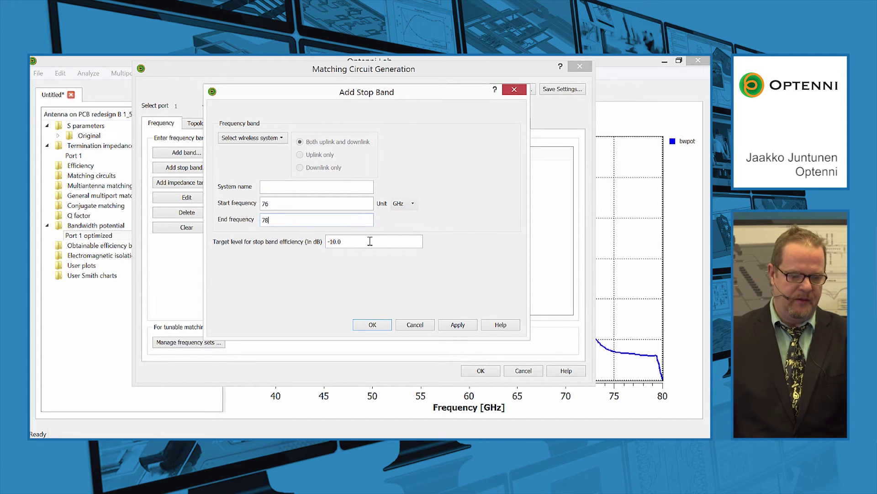
click(378, 325)
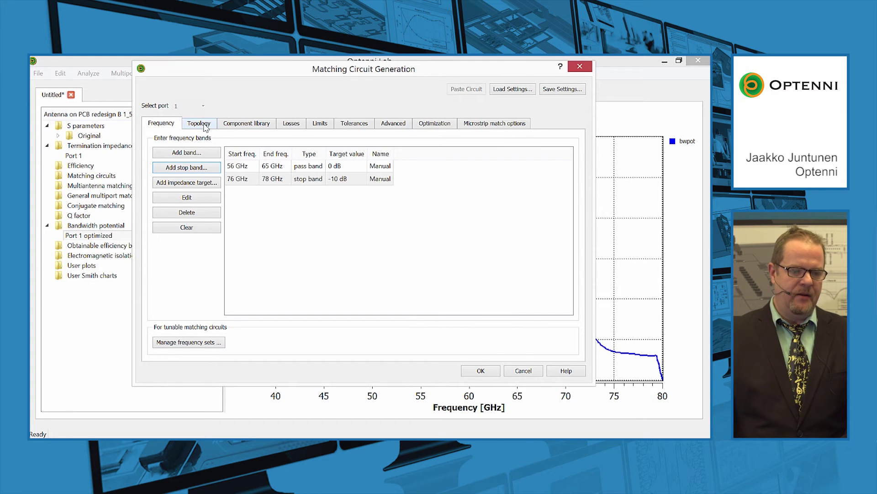
click(205, 126)
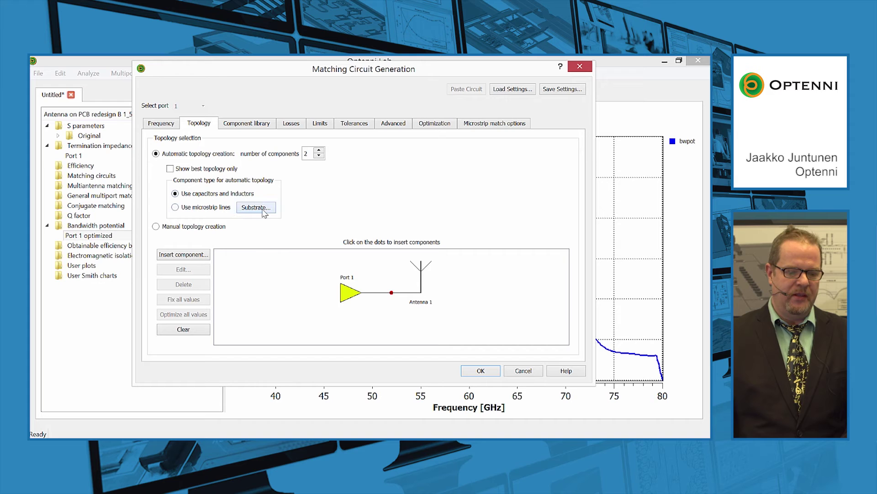
- Choose microstrip lines with substrate permittivity 2.2, thickness 0.127 mm and loss tangent 0.001
click(192, 207)
click(270, 211)
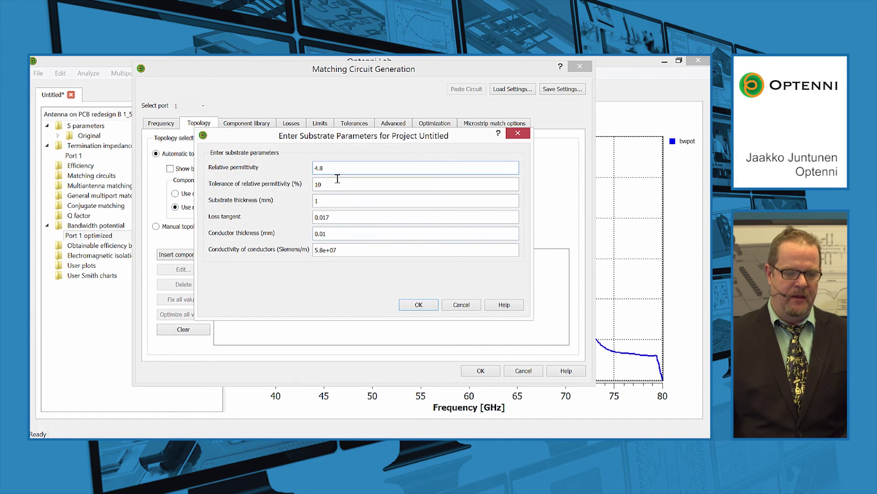
drag(336, 173, 299, 167)
text(2.2)
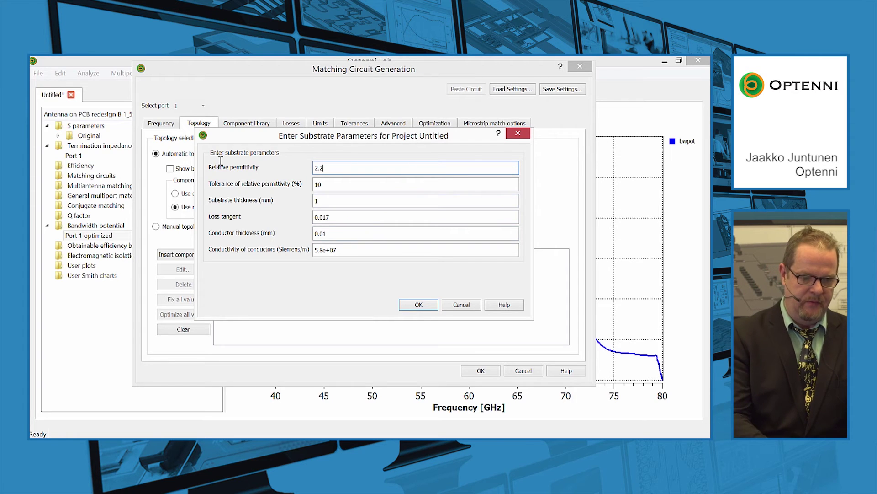
drag(338, 202, 299, 202)
text(0.127)
click(330, 218)
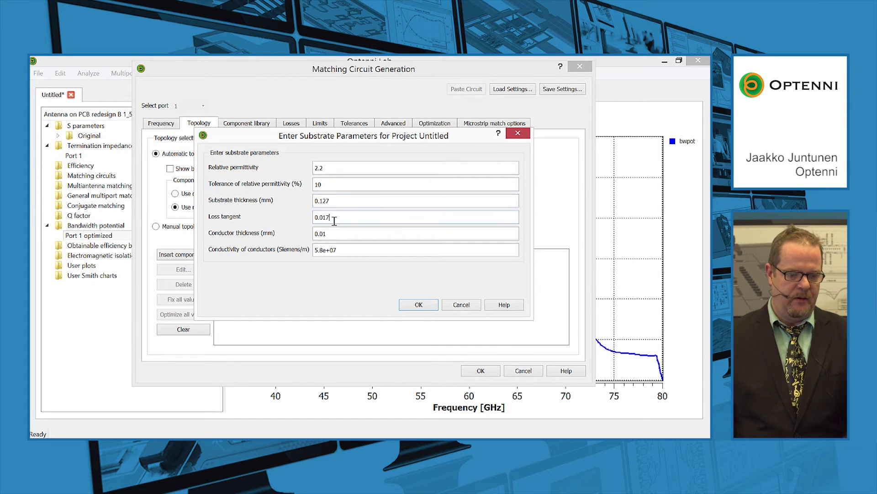
key(BackSpace)
key(BackSpace)
text(01)
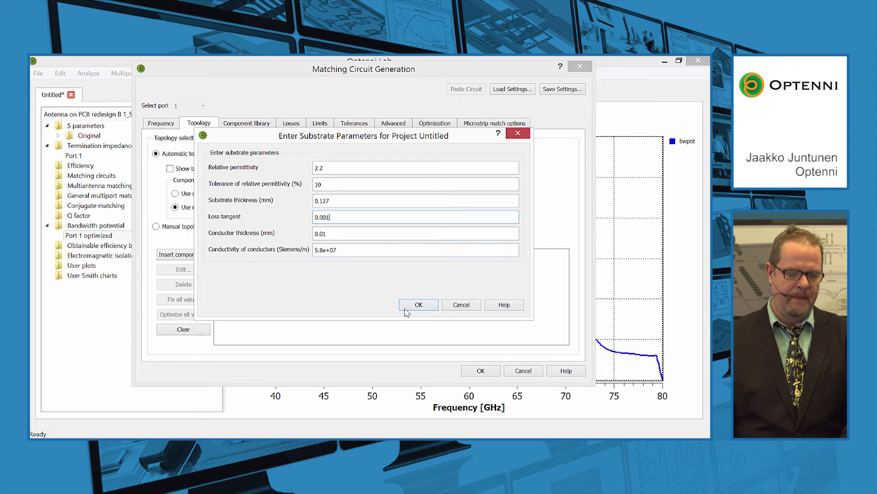
click(418, 304)
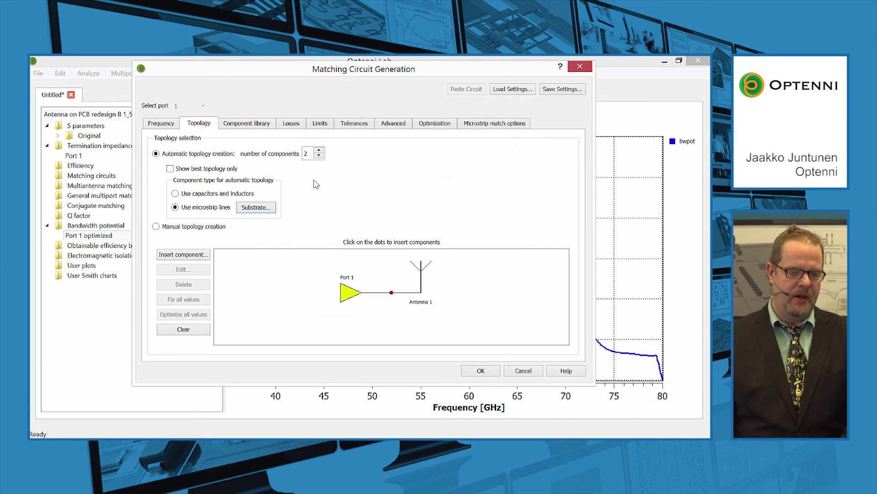
- Limit line length to 0.1–2 mm and microstrip width to 0.03–0.5 mm
click(320, 124)
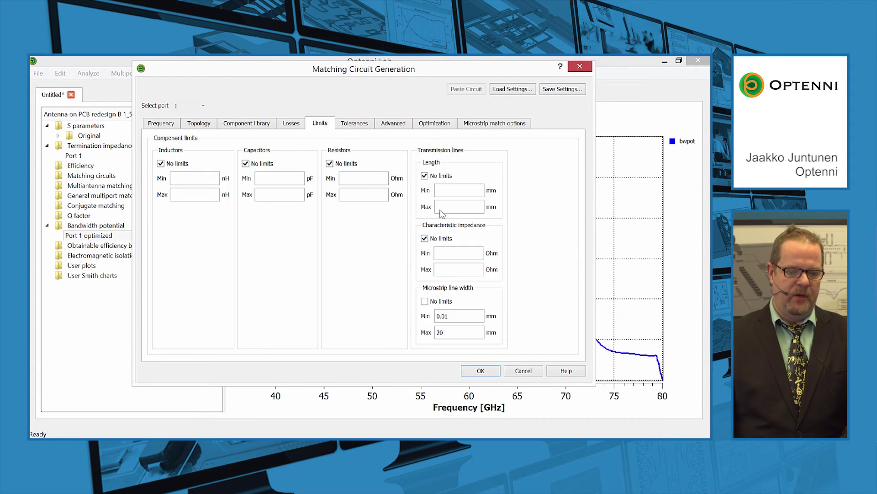
click(463, 188)
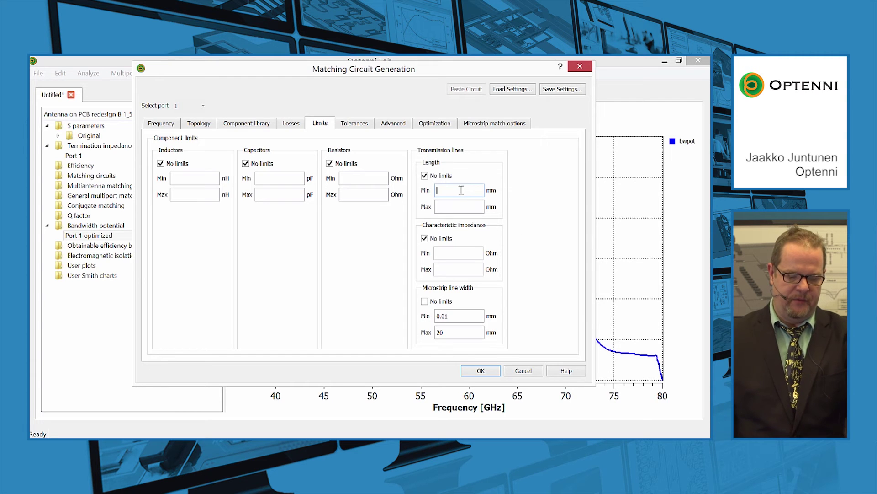
text(0.1)
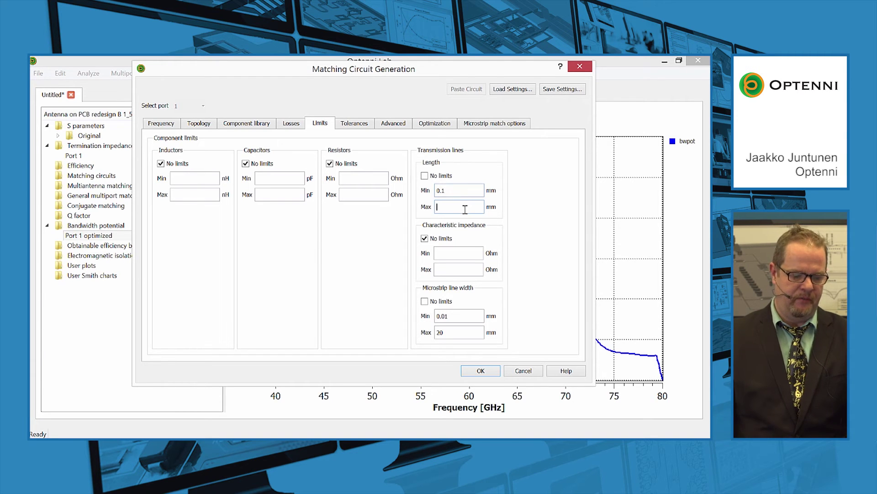
text(2)
double_click(464, 316)
text(0.03)
double_click(464, 332)
text(0)
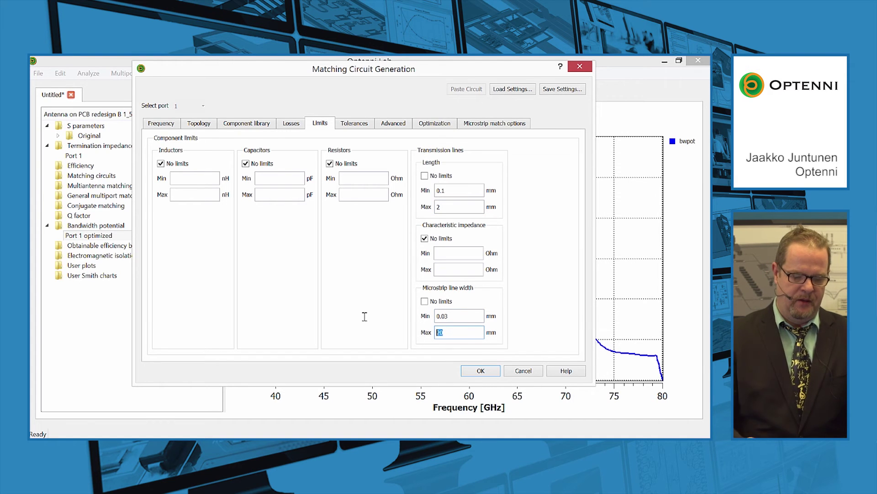
text(.5)
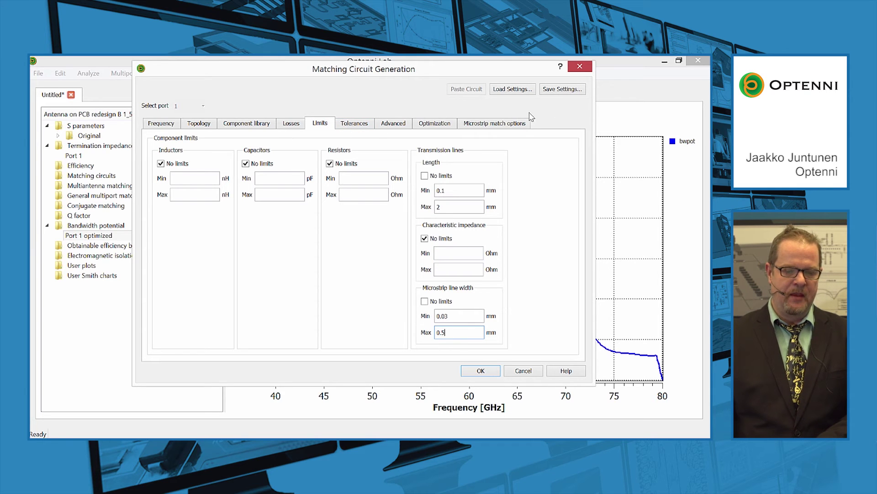
click(515, 128)
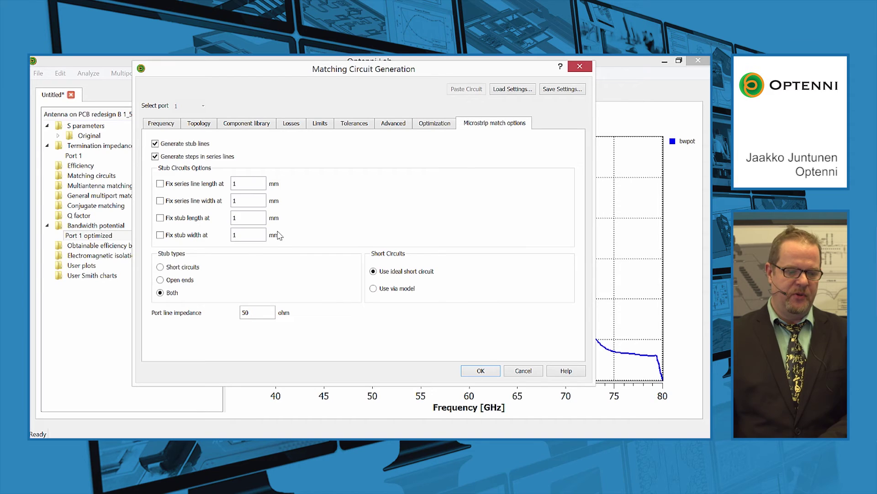
- Restrict stubs to open ends and set the automatic topology to 4 components
click(160, 280)
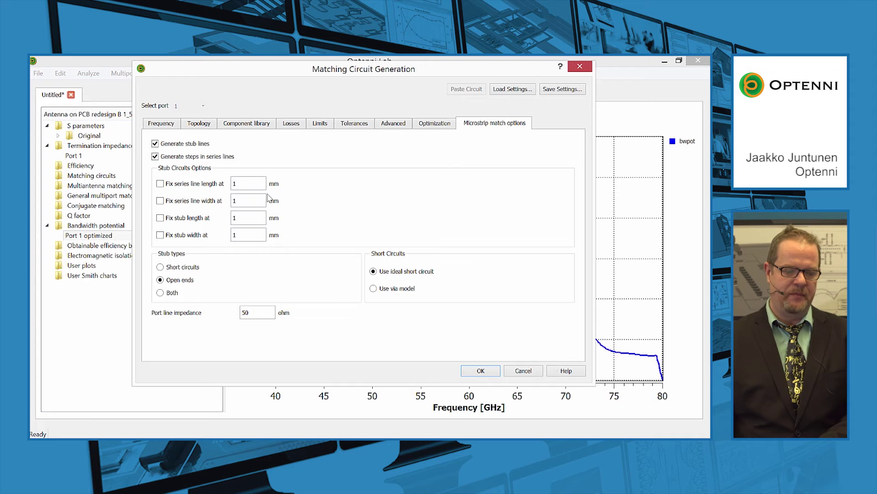
click(197, 124)
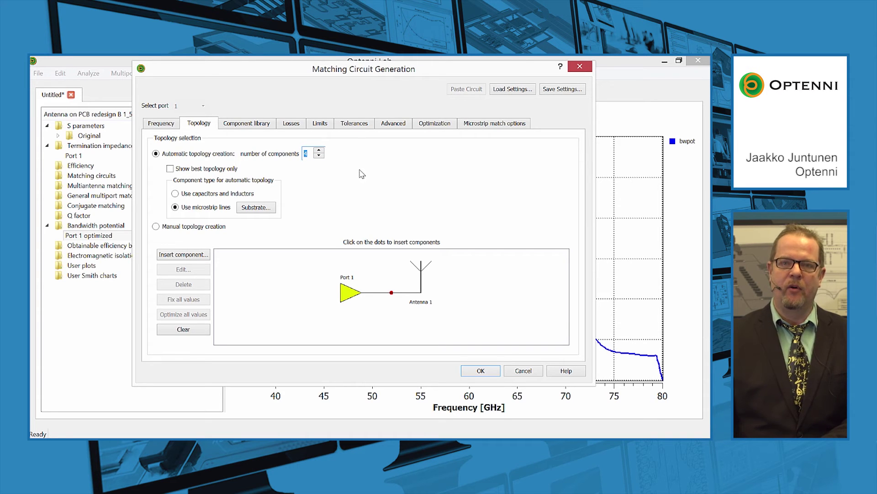
key(Up)
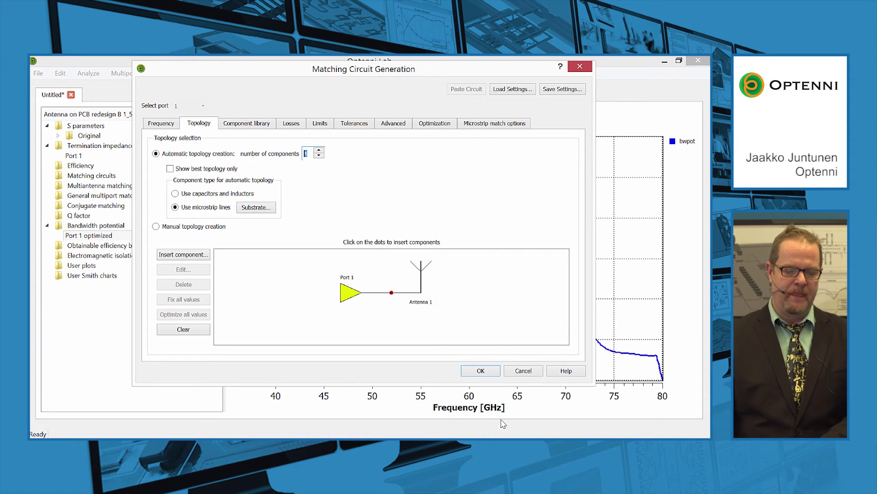
- Generate the 4-component circuits and compare STPToSTPToSTb, STSTPToST and STPToSTST results
click(478, 371)
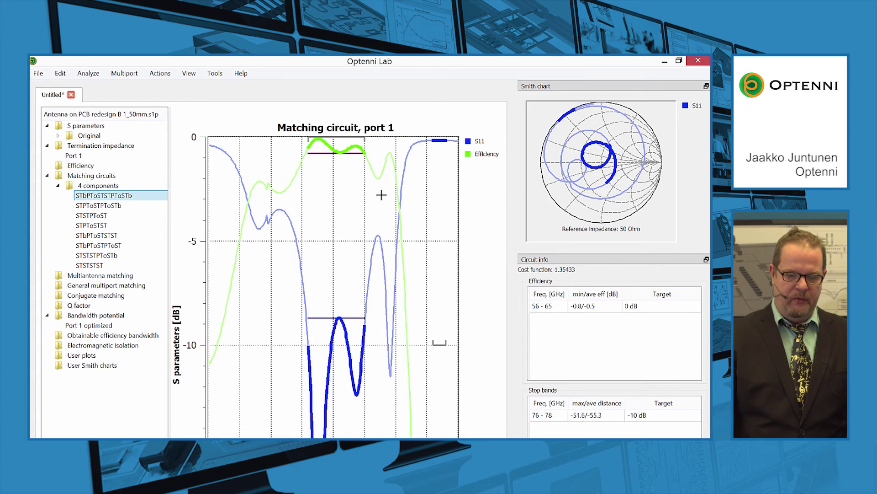
click(109, 205)
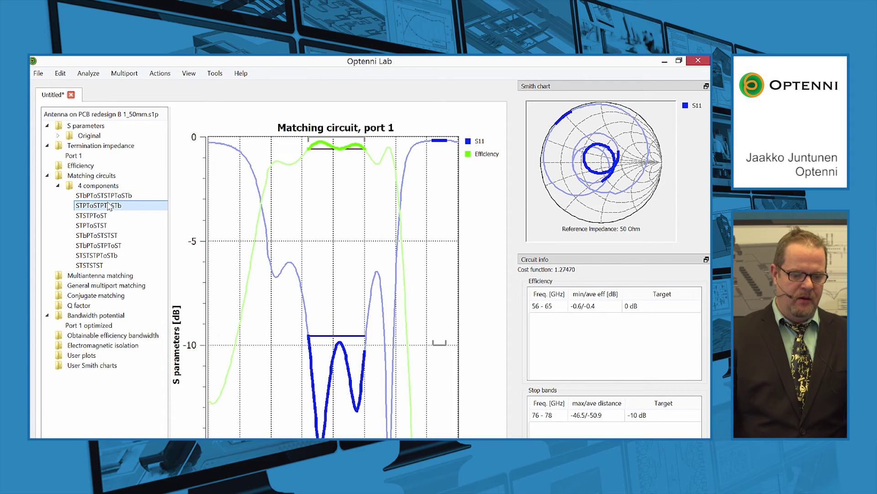
click(105, 218)
click(106, 226)
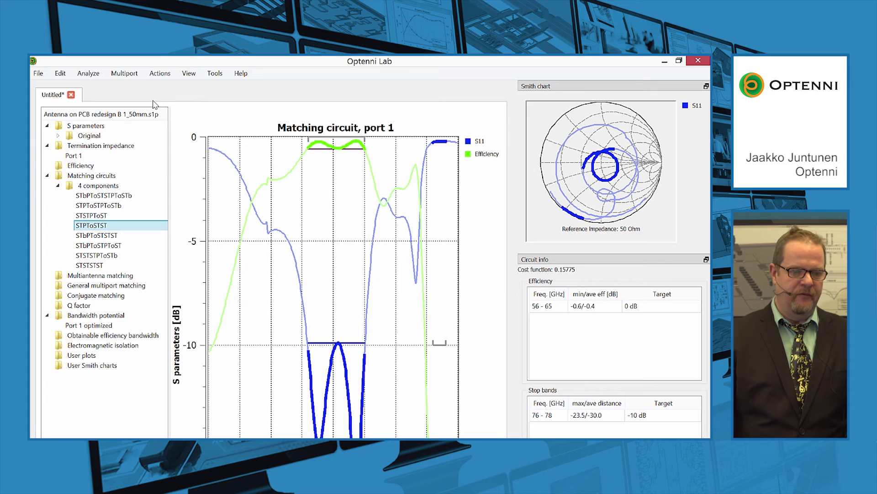
- Show the STPToSTST circuit layout and fit the result panels to the window
click(188, 74)
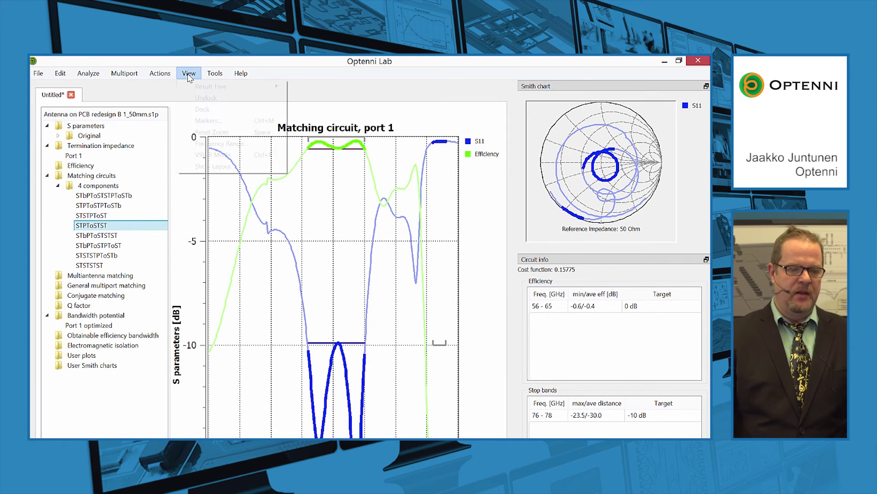
click(214, 166)
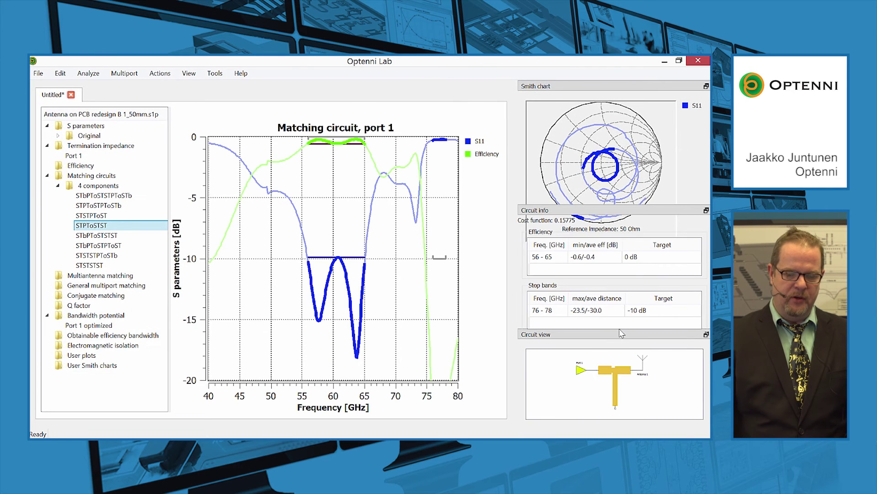
click(121, 215)
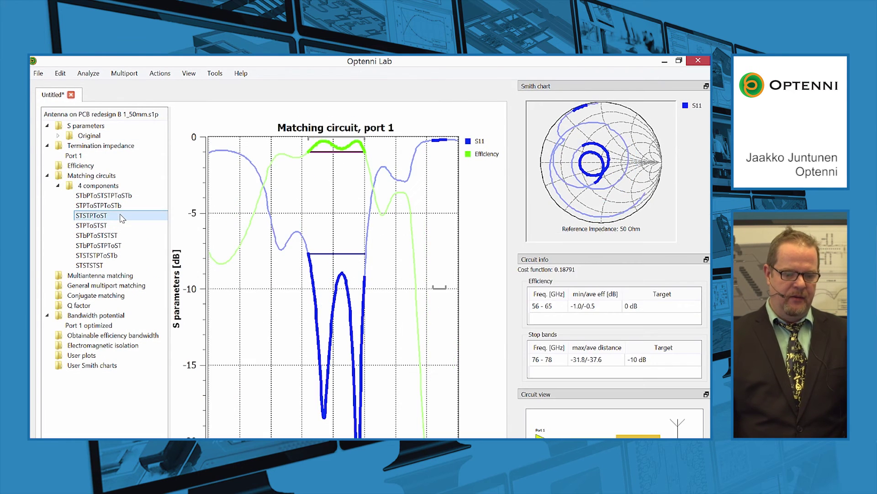
click(114, 225)
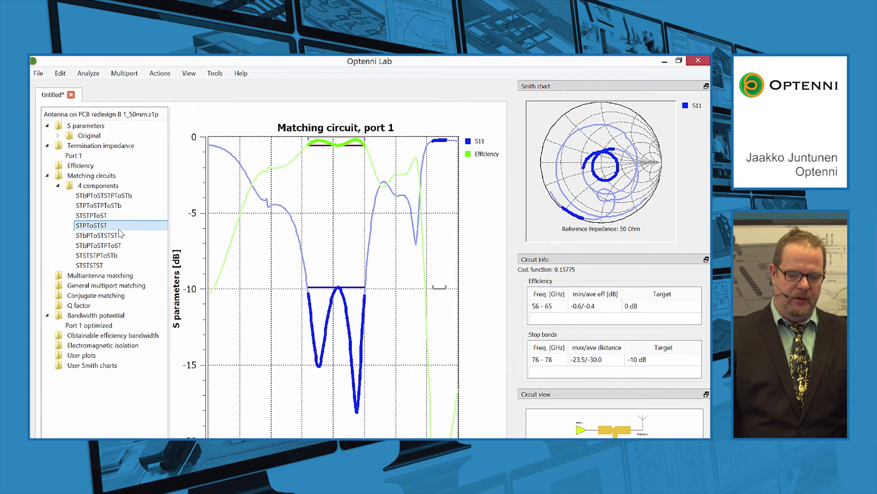
double_click(463, 61)
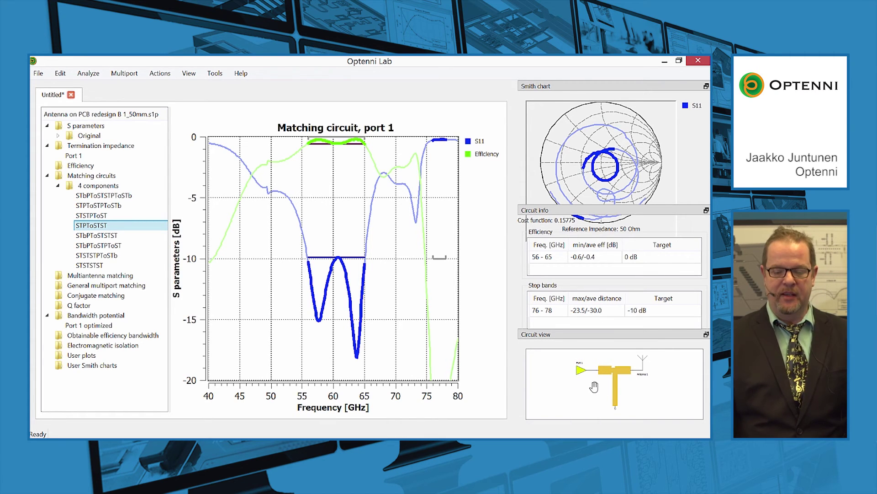
- Rename the STPToSTST matching circuit to 60GHz
right_click(594, 386)
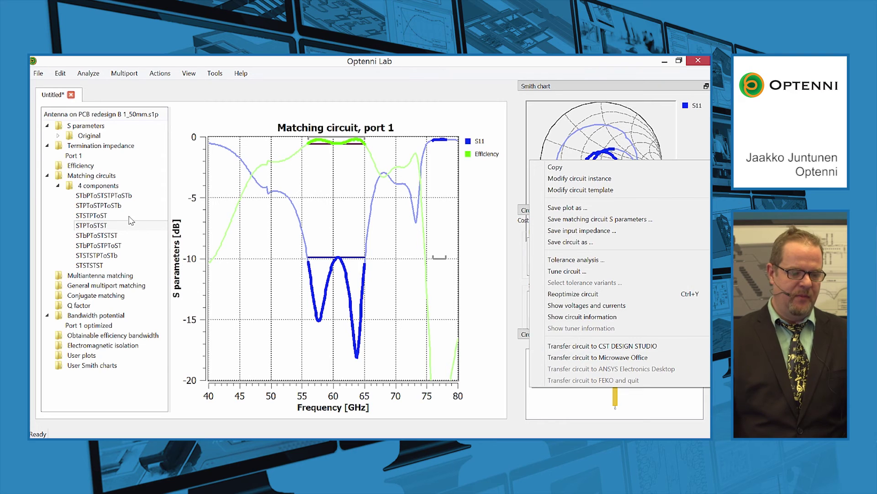
click(118, 226)
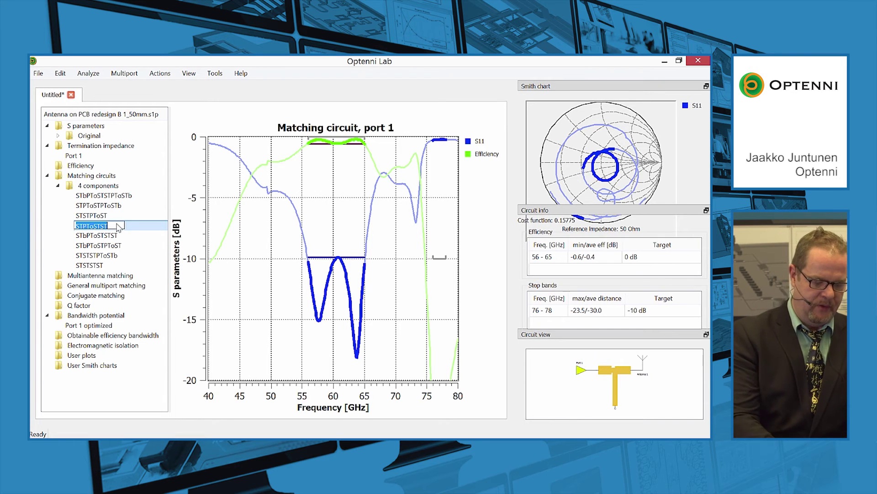
text(60GHz)
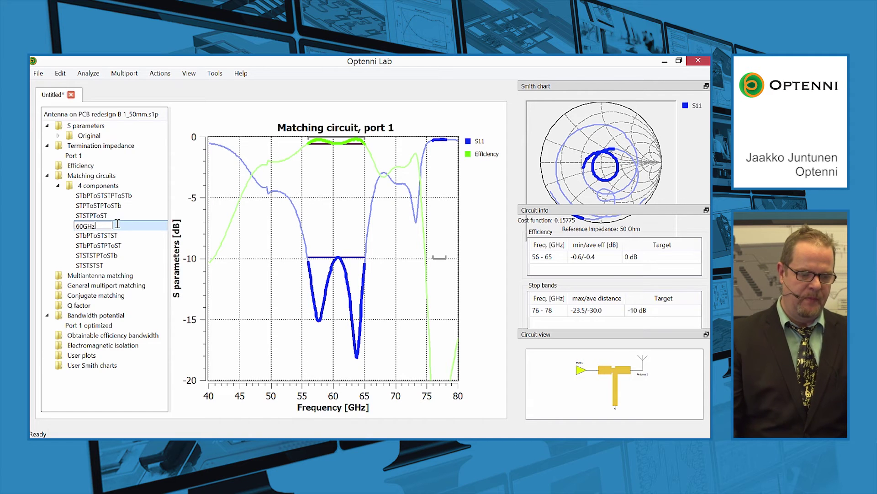
key(Return)
- Transfer the 60GHz circuit to Microwave Office
click(144, 215)
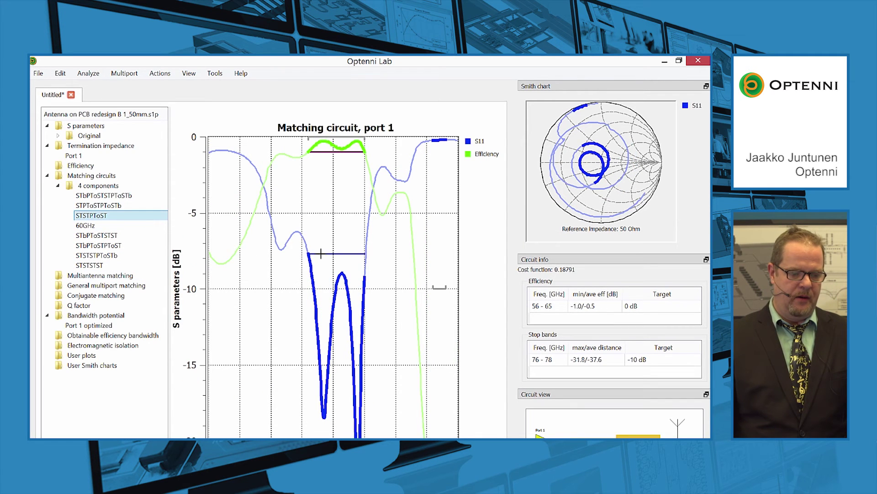
click(120, 224)
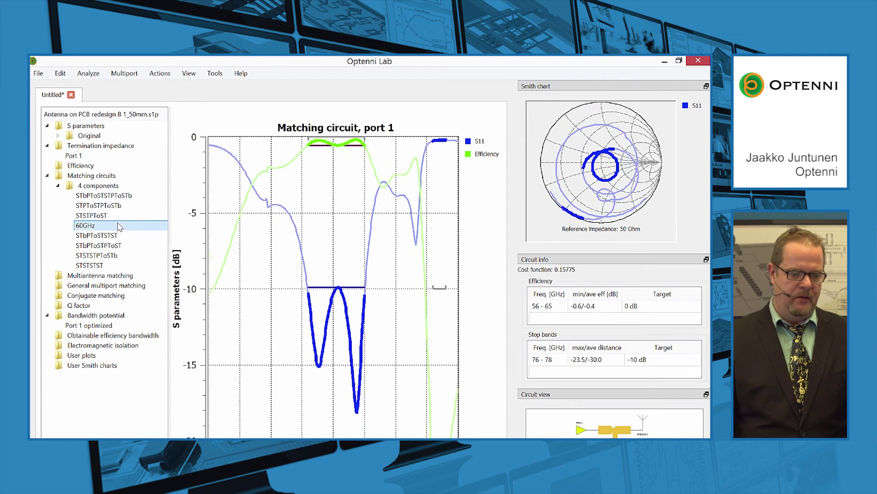
right_click(566, 414)
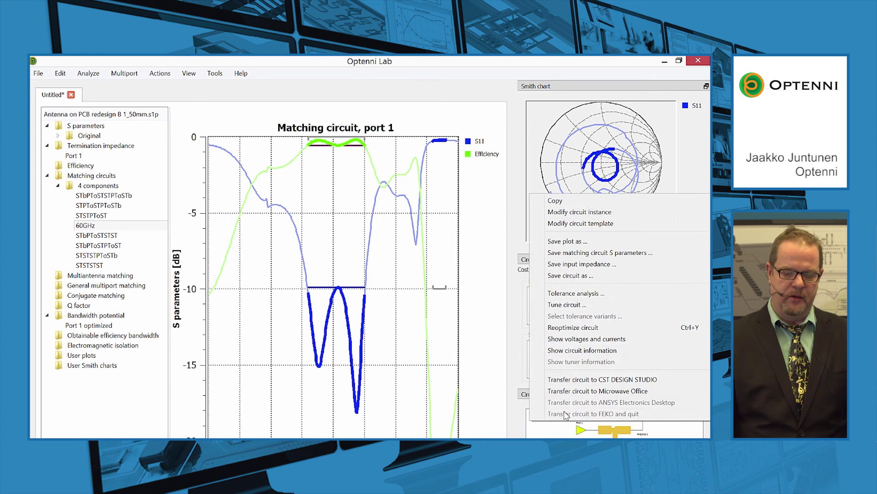
click(583, 389)
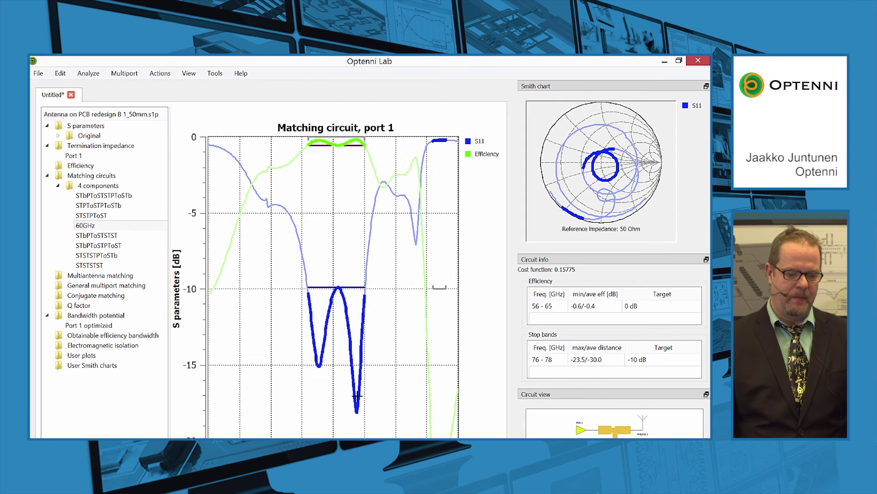
- Maximize Microwave Office and open the 60GHz sub schematic under Circuit Schematics
click(164, 432)
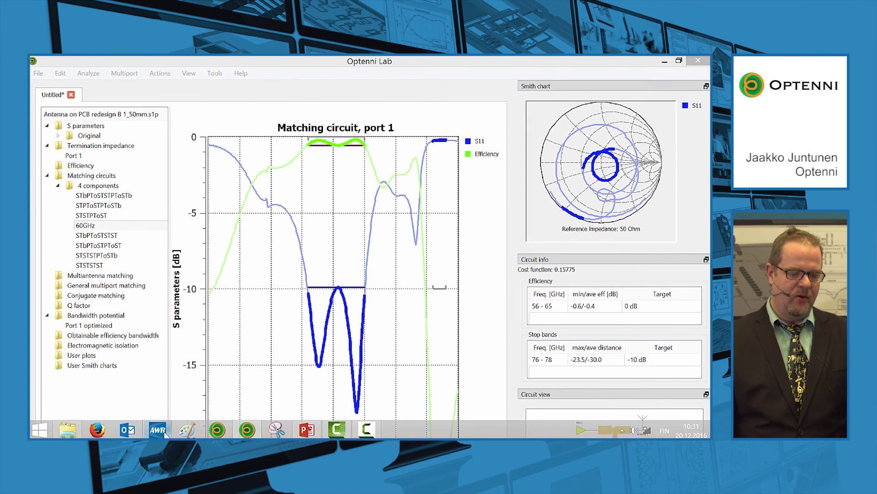
click(679, 61)
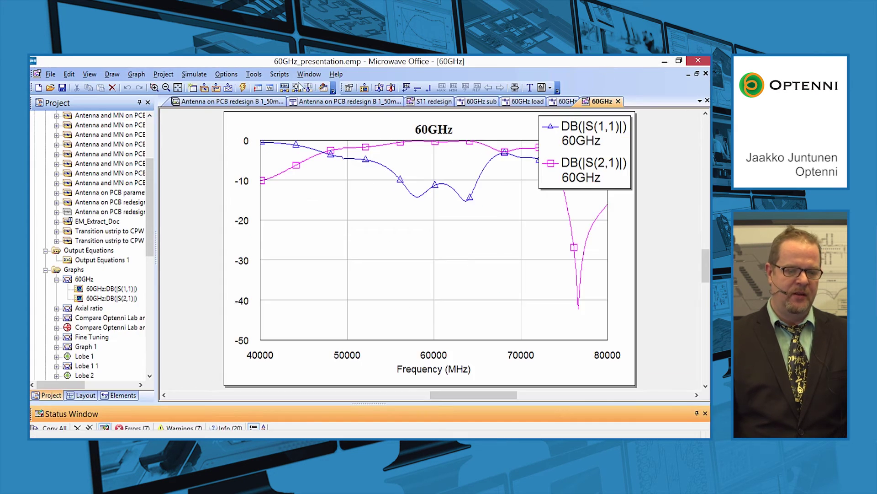
drag(151, 214, 160, 143)
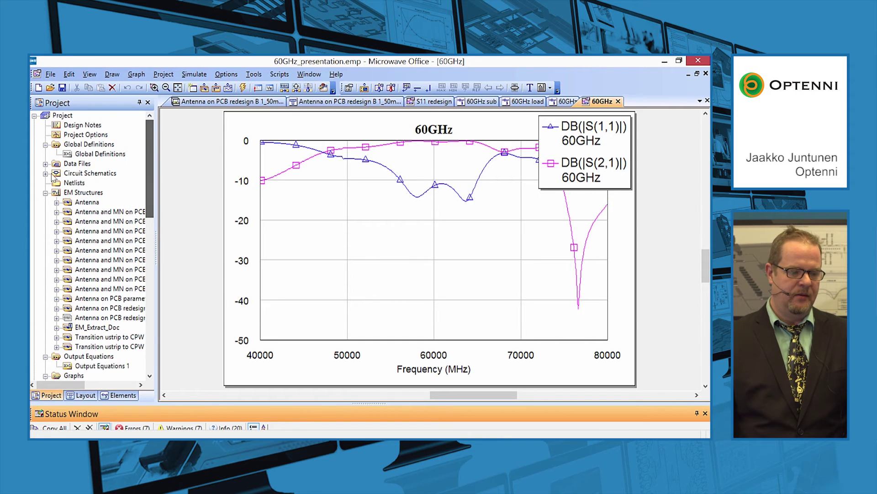
click(46, 192)
click(45, 174)
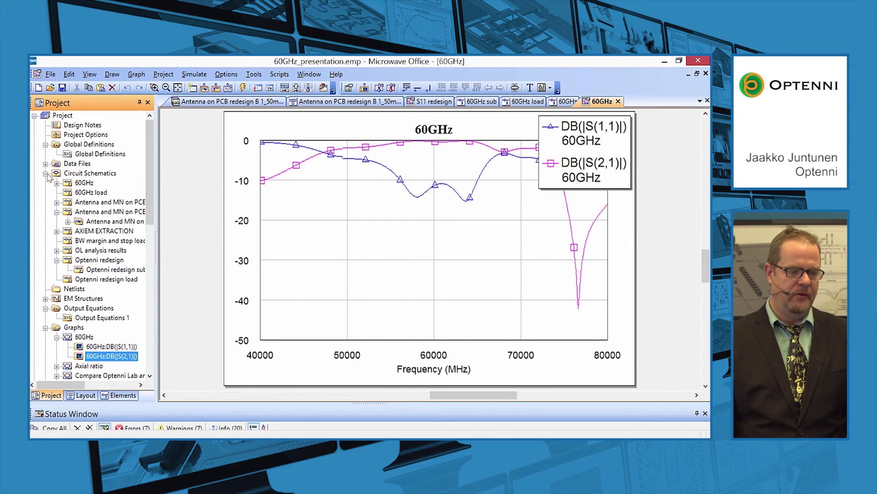
click(57, 182)
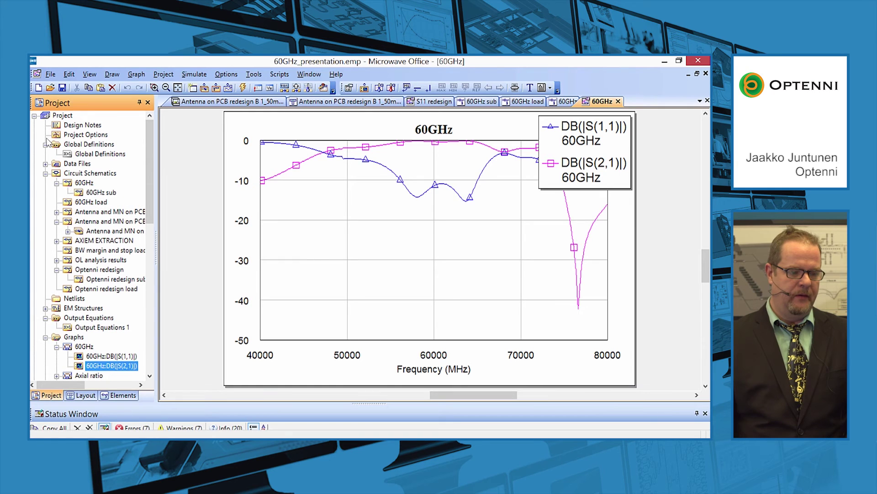
double_click(96, 192)
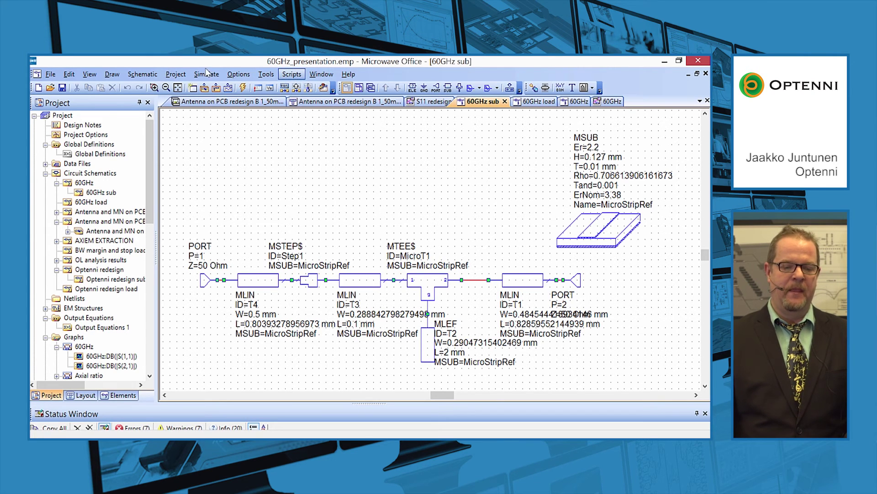
- Run the EM Create_Stackup script and accept the 60GHz sub MicroStripRef substrate with 0.05 mm grid
click(291, 75)
mouse_move(320, 122)
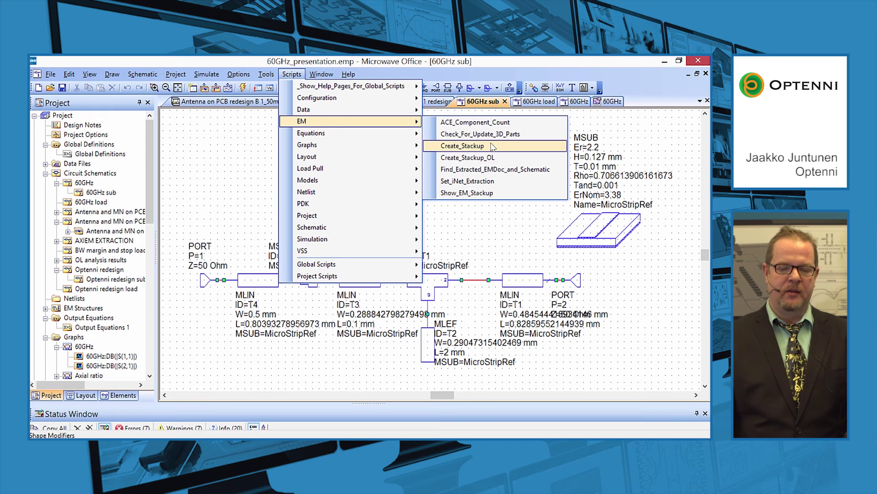
click(493, 157)
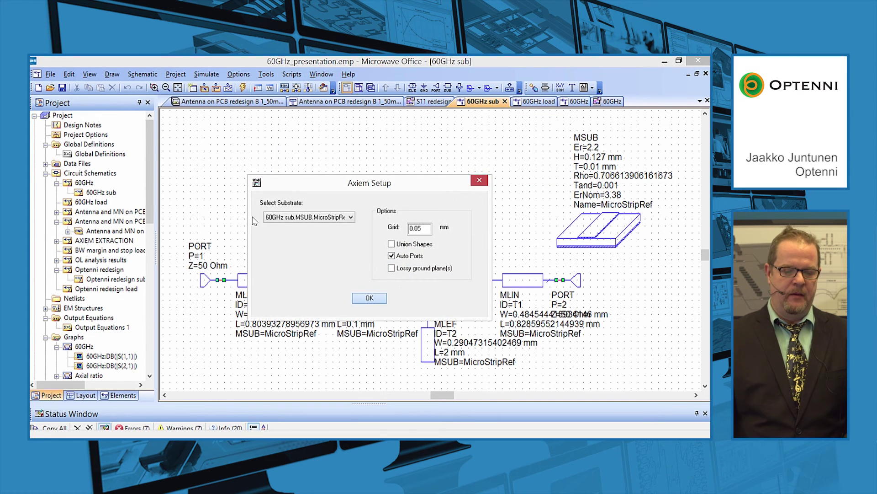
click(370, 300)
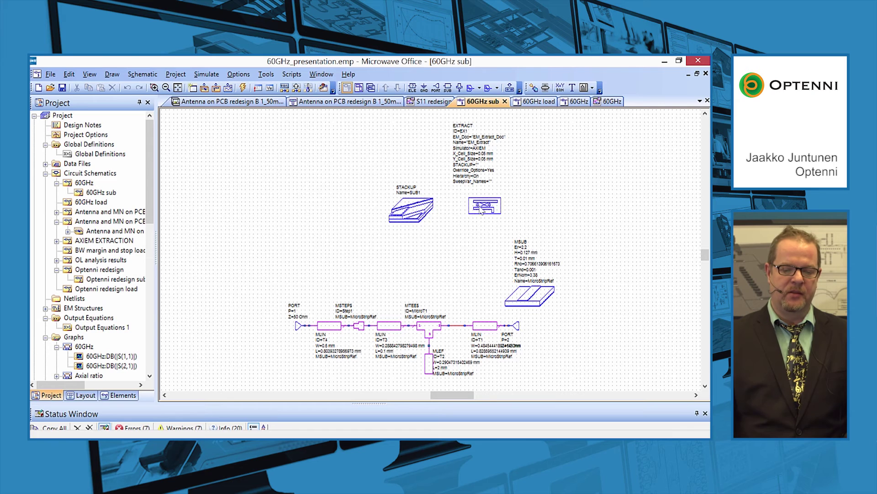
- Uncheck Edge Mesh Thin Metal in the EXTRACT block's Mesh settings and apply the change
click(498, 208)
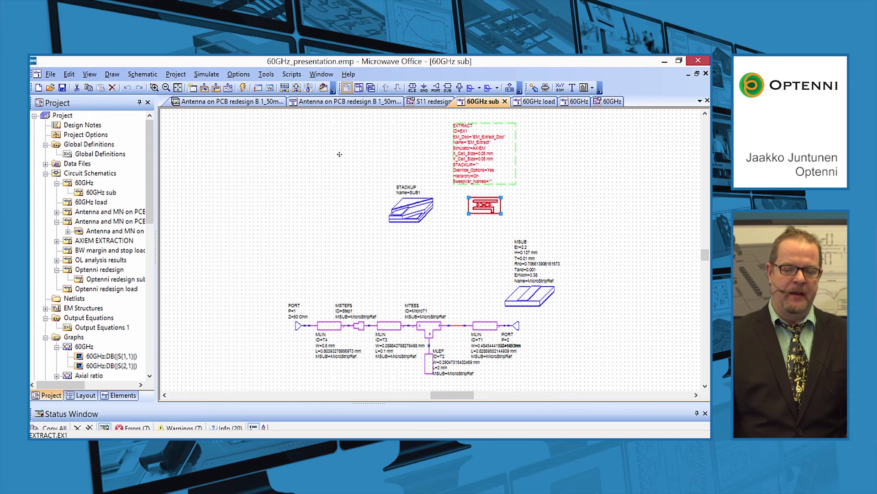
double_click(492, 209)
click(233, 82)
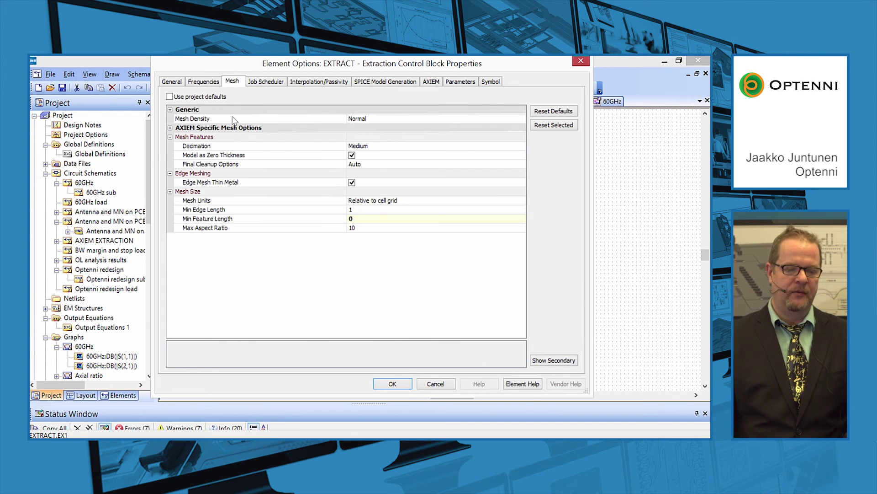
click(355, 184)
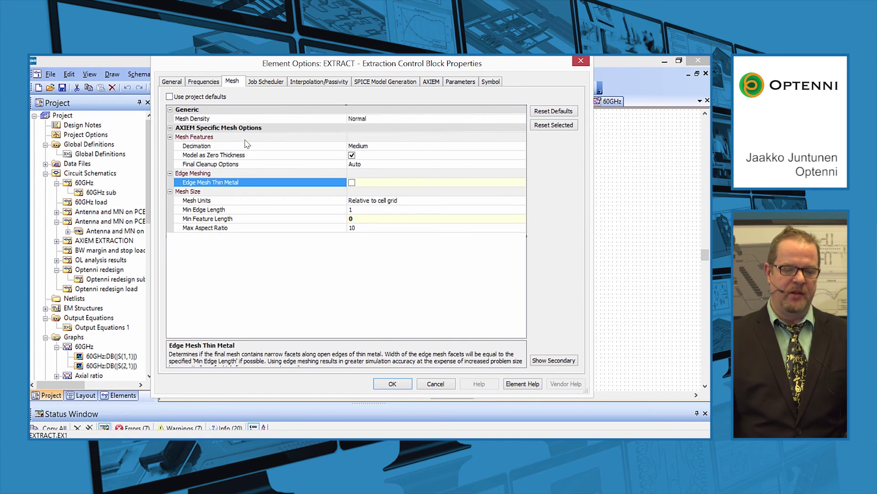
click(355, 157)
click(392, 383)
click(416, 247)
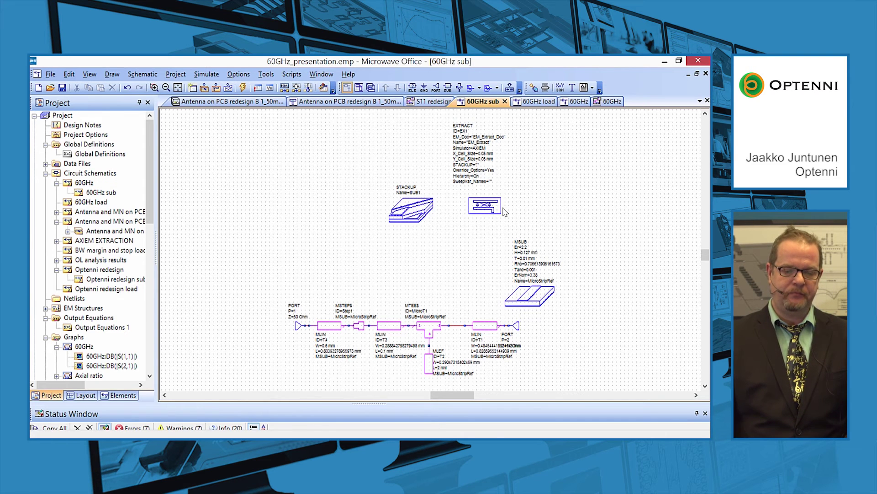
- Add an extraction from the EXTRACT block and show EM_Extract_Doc's tee layout as a 3D mesh
right_click(487, 205)
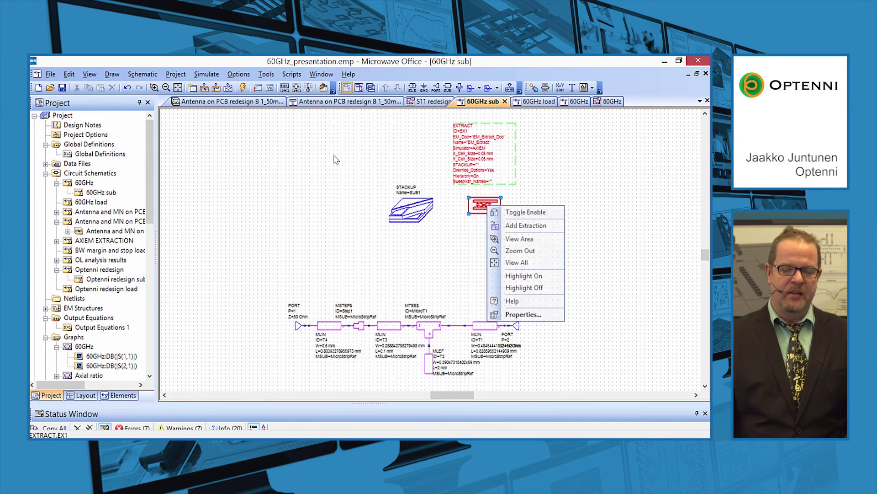
click(522, 227)
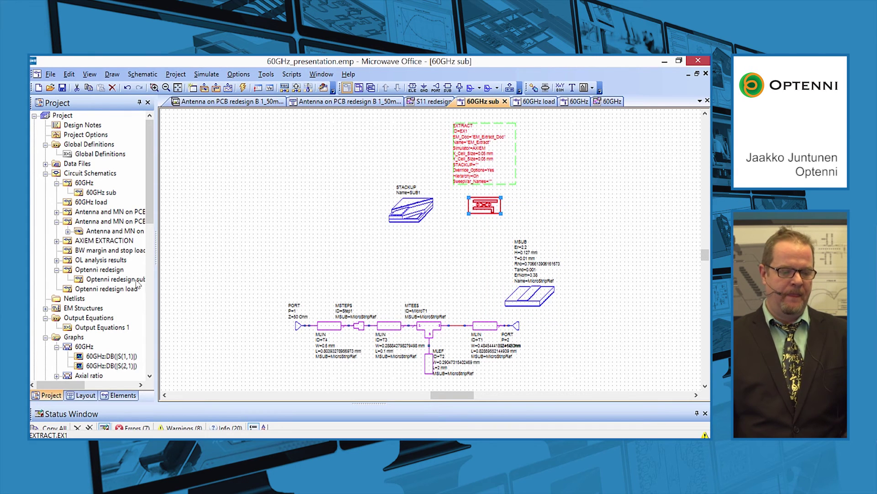
scroll(137, 243, down, 3)
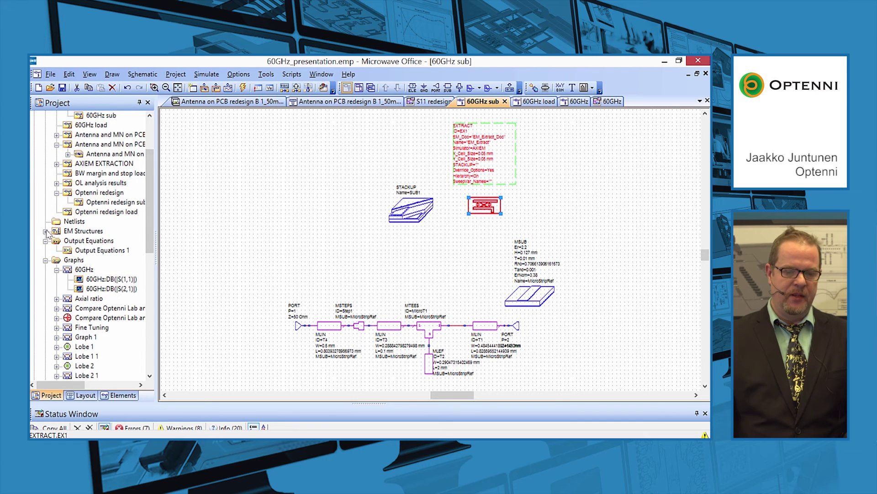
click(45, 231)
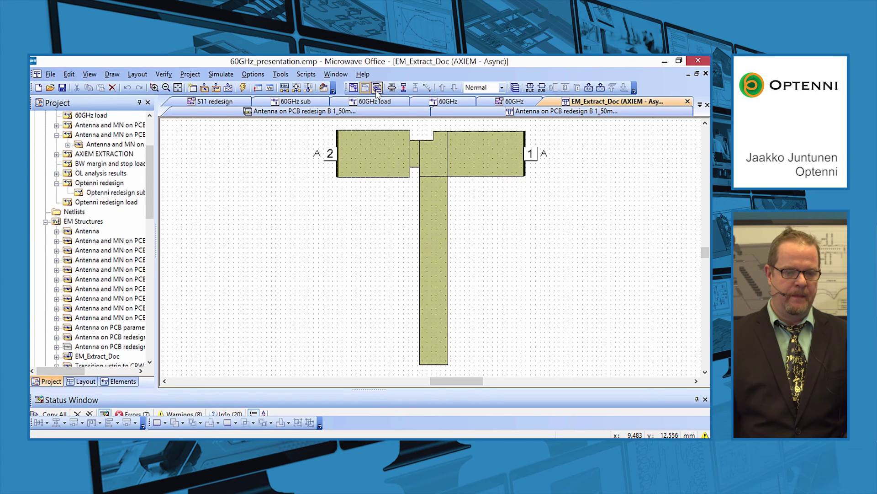
click(377, 89)
drag(399, 302, 393, 297)
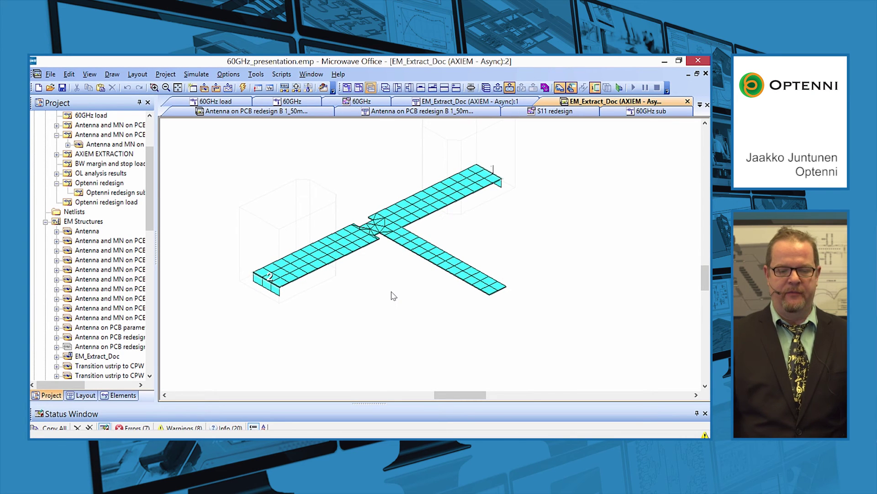